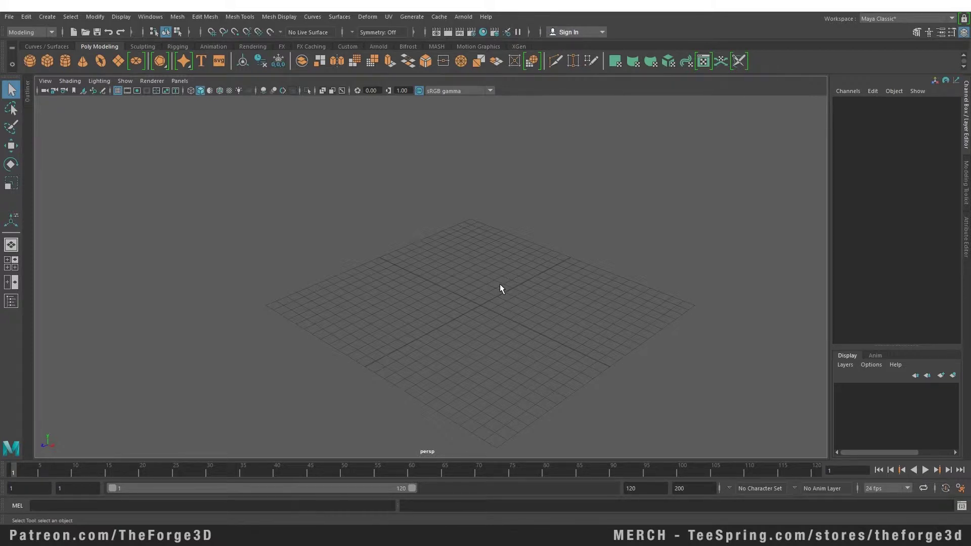
# Draw a looping curve in the top view with the EP Curve tool at curve degree 3 Bezier.
pyautogui.click(49, 46)
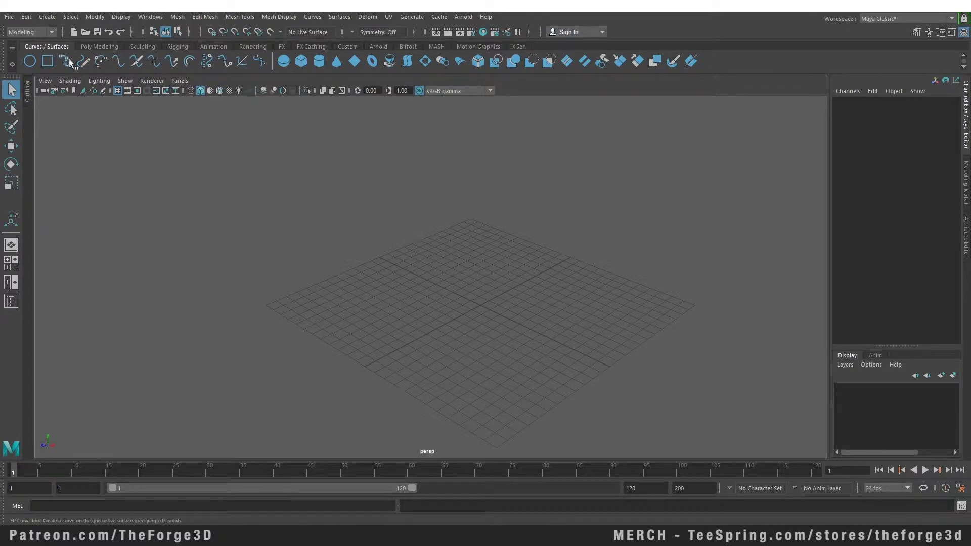
pyautogui.doubleClick(65, 61)
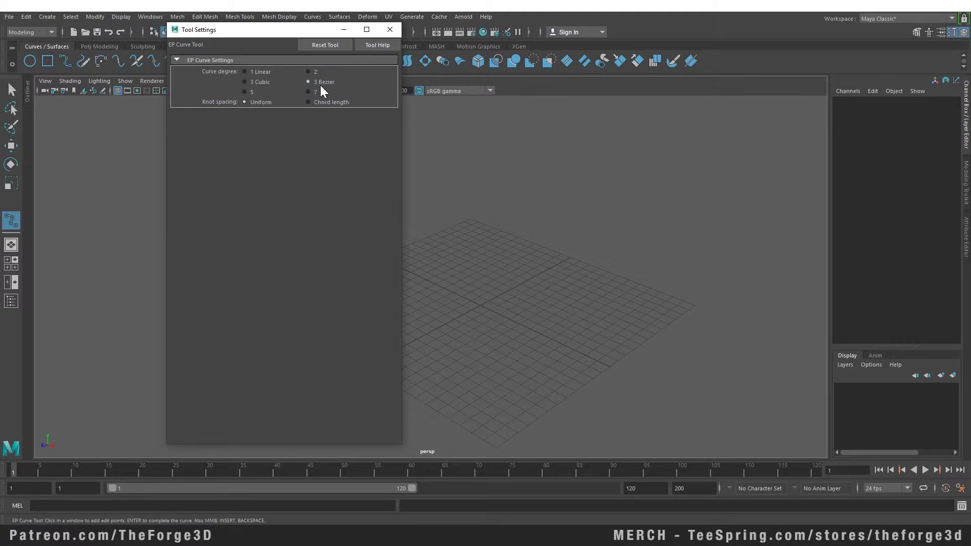
pyautogui.click(389, 30)
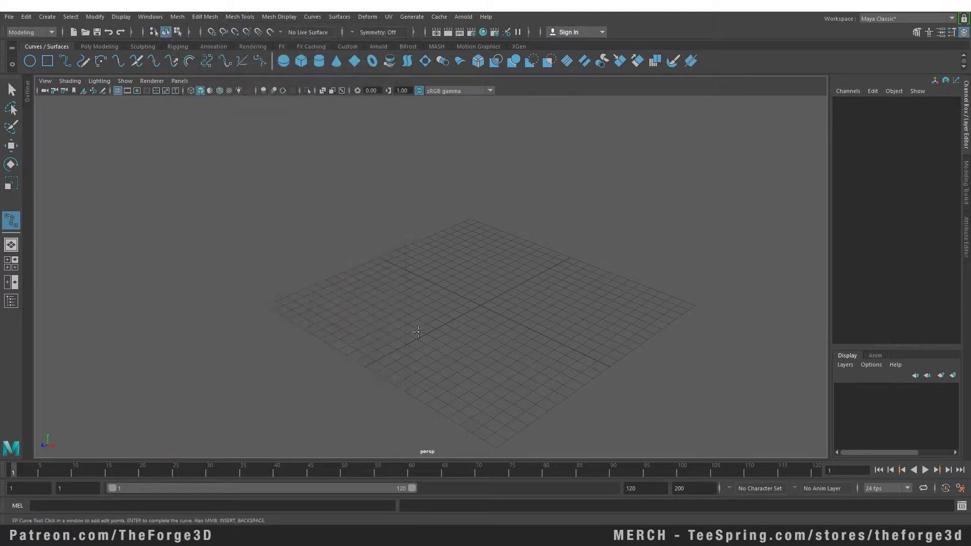
pyautogui.press('space')
pyautogui.press('space')
pyautogui.click(287, 328)
pyautogui.moveTo(394, 150); pyautogui.dragTo(357, 143)
pyautogui.moveTo(562, 175); pyautogui.dragTo(541, 142)
pyautogui.click(538, 287)
pyautogui.click(369, 318)
pyautogui.click(245, 235)
pyautogui.click(206, 161)
pyautogui.press('space')
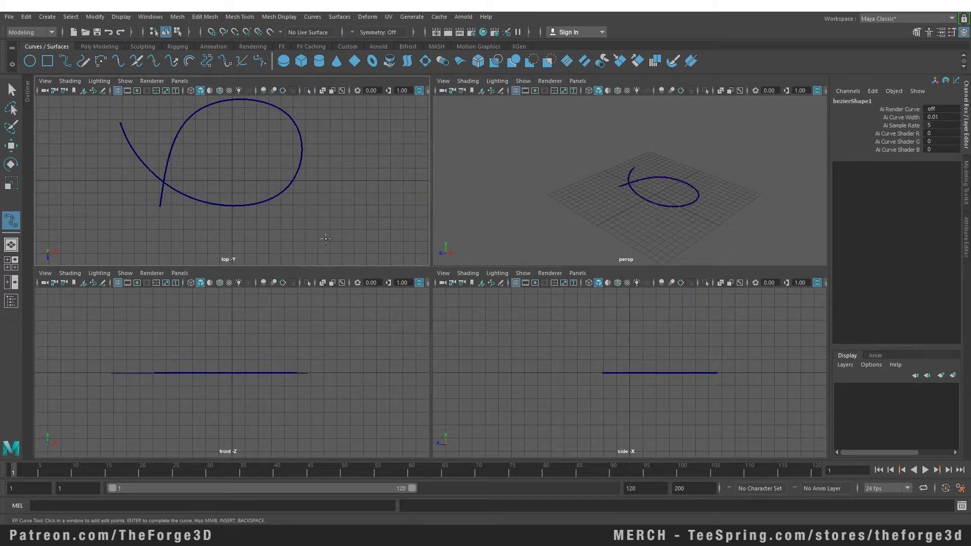
# Raise the Bezier curve's end control point and its neighbouring anchor well above the grid in the perspective view.
pyautogui.press('space')
pyautogui.scroll(5, 492, 311)
pyautogui.press('w')
pyautogui.moveTo(486, 307); pyautogui.dragTo(428, 273, button='right')
pyautogui.keyDown('alt'); pyautogui.moveTo(344, 296); pyautogui.dragTo(282, 365); pyautogui.keyUp('alt')
pyautogui.click(228, 370)
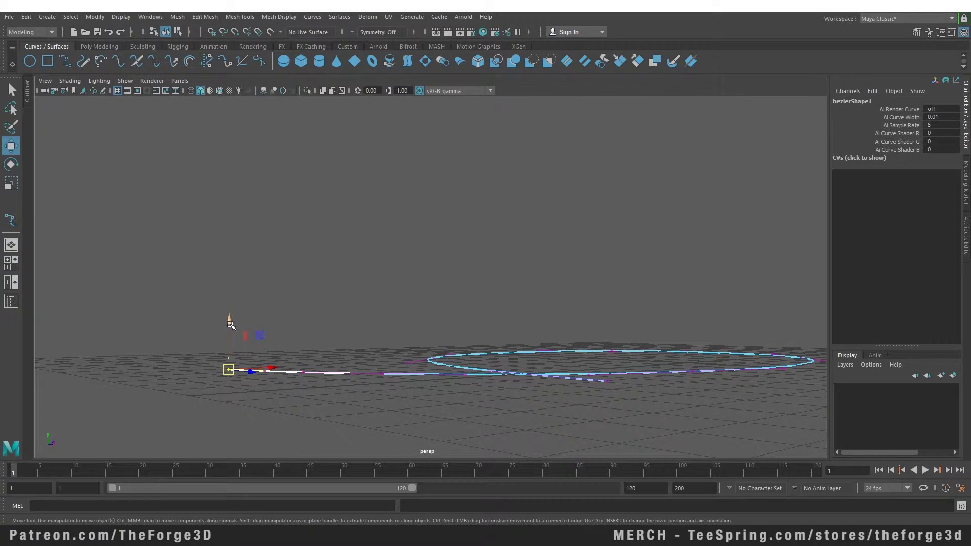
pyautogui.moveTo(230, 324); pyautogui.dragTo(235, 204)
pyautogui.moveTo(369, 354); pyautogui.dragTo(391, 401)
pyautogui.moveTo(384, 330); pyautogui.dragTo(397, 217)
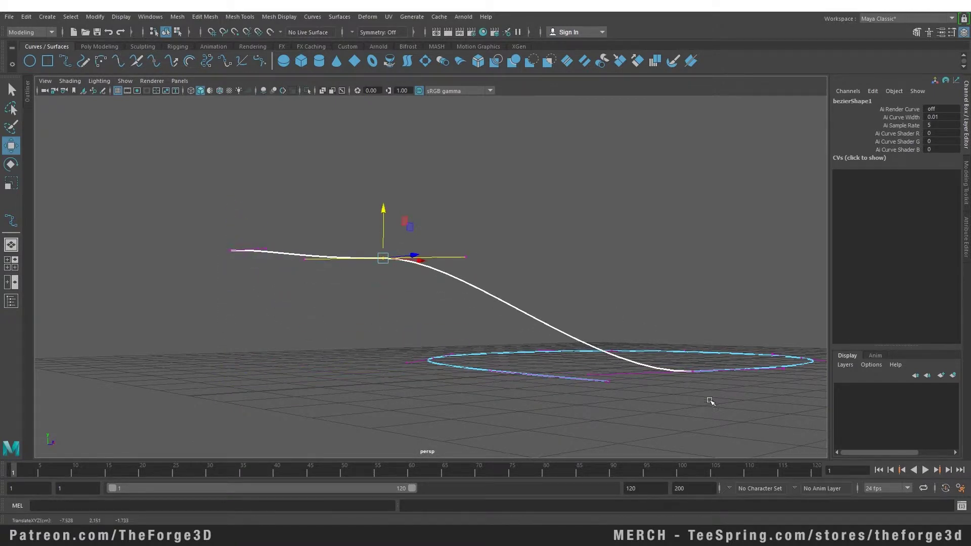
# Adjust the heights of the remaining curve points to slope the loop, lowering its opposite end below the grid.
pyautogui.moveTo(713, 401); pyautogui.dragTo(679, 355)
pyautogui.moveTo(693, 324); pyautogui.dragTo(694, 238)
pyautogui.moveTo(774, 276); pyautogui.dragTo(796, 299)
pyautogui.moveTo(783, 239); pyautogui.dragTo(783, 258)
pyautogui.moveTo(359, 228); pyautogui.dragTo(405, 279)
pyautogui.moveTo(453, 234); pyautogui.dragTo(478, 276)
pyautogui.moveTo(466, 211); pyautogui.dragTo(467, 217)
pyautogui.keyDown('alt'); pyautogui.moveTo(632, 405); pyautogui.dragTo(521, 381, button='middle'); pyautogui.keyUp('alt')
pyautogui.moveTo(523, 386); pyautogui.dragTo(460, 338)
pyautogui.moveTo(474, 305); pyautogui.dragTo(474, 380)
pyautogui.keyDown('alt'); pyautogui.moveTo(202, 388); pyautogui.dragTo(278, 386); pyautogui.keyUp('alt')
pyautogui.keyDown('alt'); pyautogui.moveTo(277, 386); pyautogui.dragTo(392, 399, button='middle'); pyautogui.keyUp('alt')
pyautogui.moveTo(418, 366); pyautogui.dragTo(469, 332)
pyautogui.moveTo(286, 268); pyautogui.dragTo(380, 336)
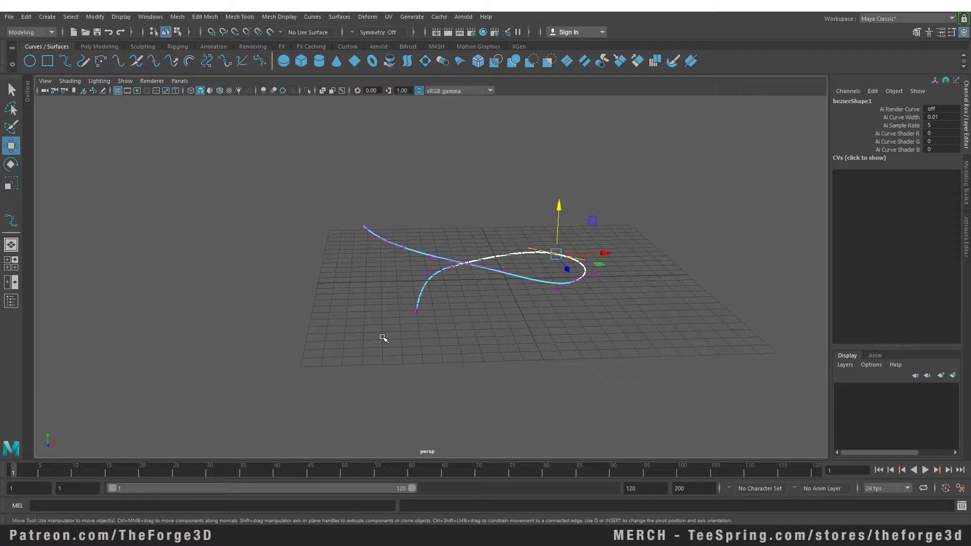
# Create a small polygon plane beside the curve in the front view.
pyautogui.press('space')
pyautogui.press('space')
pyautogui.click(278, 277)
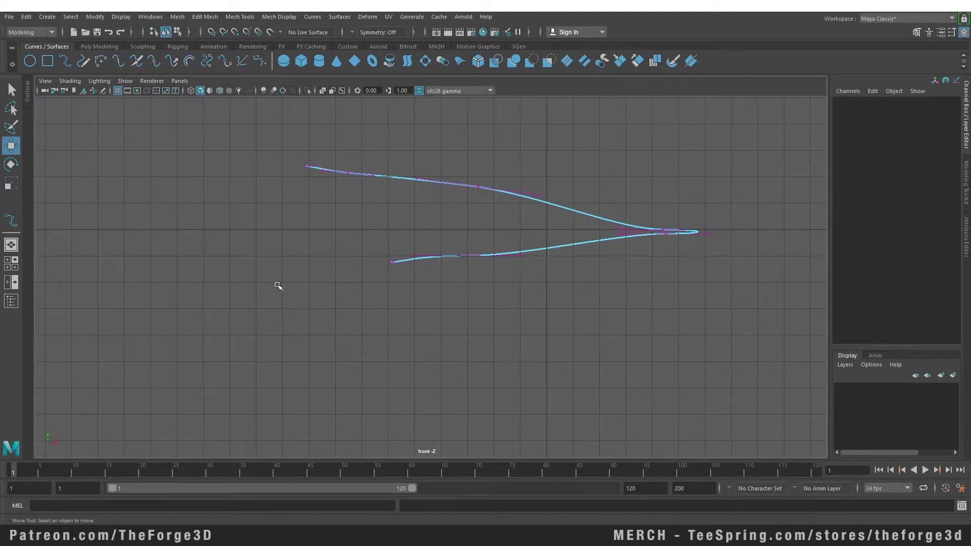
pyautogui.click(93, 46)
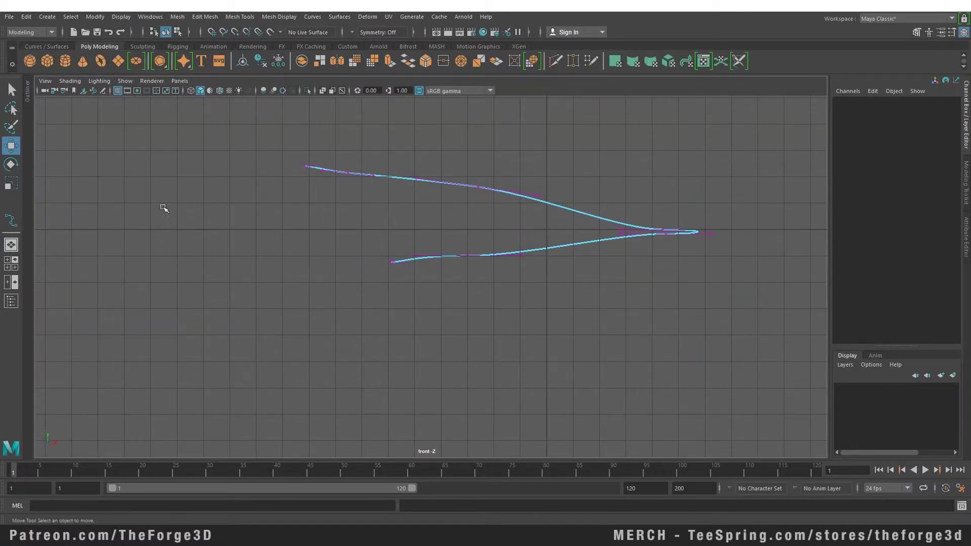
pyautogui.click(119, 66)
pyautogui.moveTo(332, 252); pyautogui.dragTo(359, 288)
pyautogui.press('f')
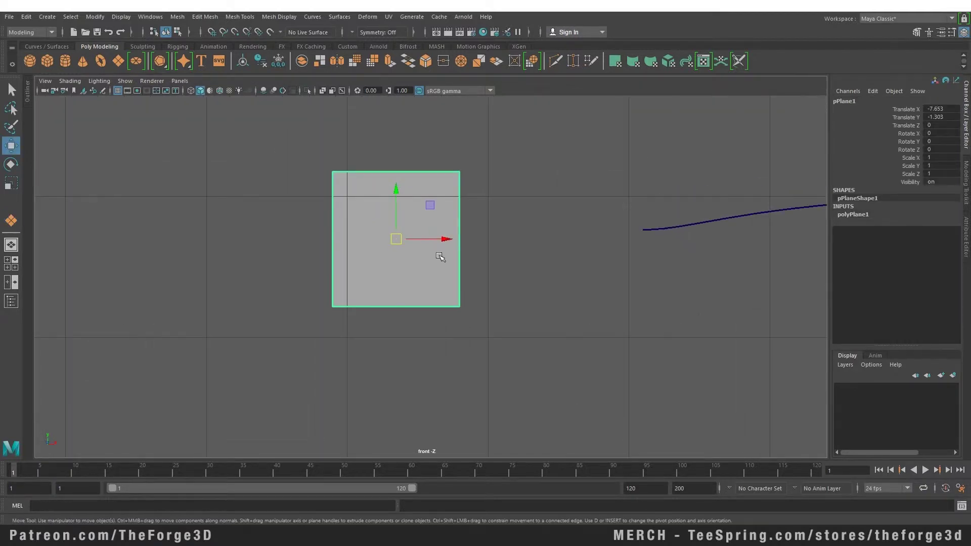
# Duplicate the plane twice, placing one copy beside the original and one above it.
pyautogui.hotkey('ctrl', 'd')
pyautogui.moveTo(441, 239); pyautogui.dragTo(584, 238)
pyautogui.keyDown('alt'); pyautogui.moveTo(585, 238); pyautogui.dragTo(547, 285, button='middle'); pyautogui.keyUp('alt')
pyautogui.hotkey('ctrl', 'd')
pyautogui.moveTo(548, 238); pyautogui.dragTo(548, 106)
pyautogui.moveTo(559, 158); pyautogui.dragTo(452, 158)
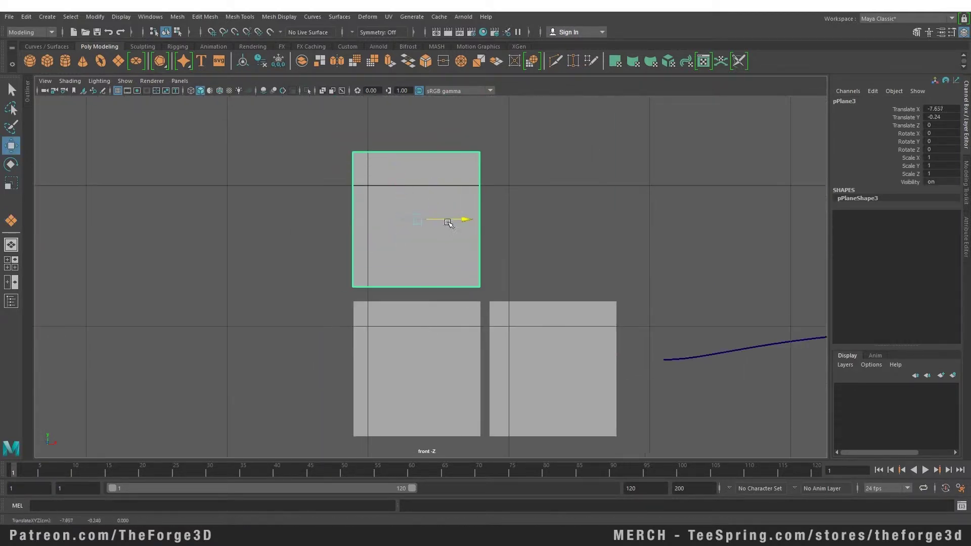
# Duplicate the plane twice more, placing the copies on the other side of and below the central plane to form a cross.
pyautogui.keyDown('alt'); pyautogui.moveTo(390, 324); pyautogui.dragTo(409, 261, button='middle'); pyautogui.keyUp('alt')
pyautogui.hotkey('ctrl', 'd')
pyautogui.moveTo(437, 156); pyautogui.dragTo(300, 302)
pyautogui.hotkey('ctrl', 'd')
pyautogui.moveTo(302, 303); pyautogui.dragTo(435, 450)
pyautogui.scroll(-3, 436, 449)
pyautogui.keyDown('alt'); pyautogui.moveTo(436, 450); pyautogui.dragTo(397, 350, button='middle'); pyautogui.keyUp('alt')
# Align the outer planes with the central plane so their edges meet and form a continuous cross.
pyautogui.moveTo(486, 379); pyautogui.dragTo(303, 122)
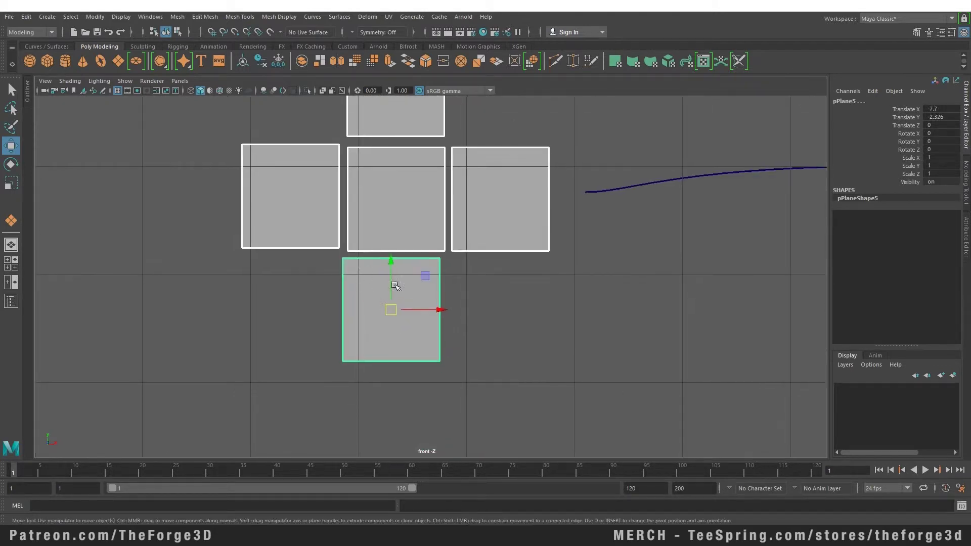
pyautogui.press('s')
pyautogui.moveTo(391, 308); pyautogui.dragTo(387, 331)
pyautogui.click(404, 354)
pyautogui.moveTo(386, 331); pyautogui.dragTo(344, 274)
pyautogui.hotkey('ctrl', 'z')
pyautogui.click(515, 247)
pyautogui.moveTo(448, 274); pyautogui.dragTo(441, 274)
pyautogui.click(400, 129)
pyautogui.moveTo(442, 159); pyautogui.dragTo(441, 170)
pyautogui.click(287, 185)
pyautogui.moveTo(287, 220); pyautogui.dragTo(344, 170)
# Combine the five planes of the cross into a single mesh.
pyautogui.scroll(-3, 345, 172)
pyautogui.moveTo(470, 317); pyautogui.dragTo(357, 197)
pyautogui.keyDown('shift'); pyautogui.rightClick(427, 223); pyautogui.keyUp('shift')
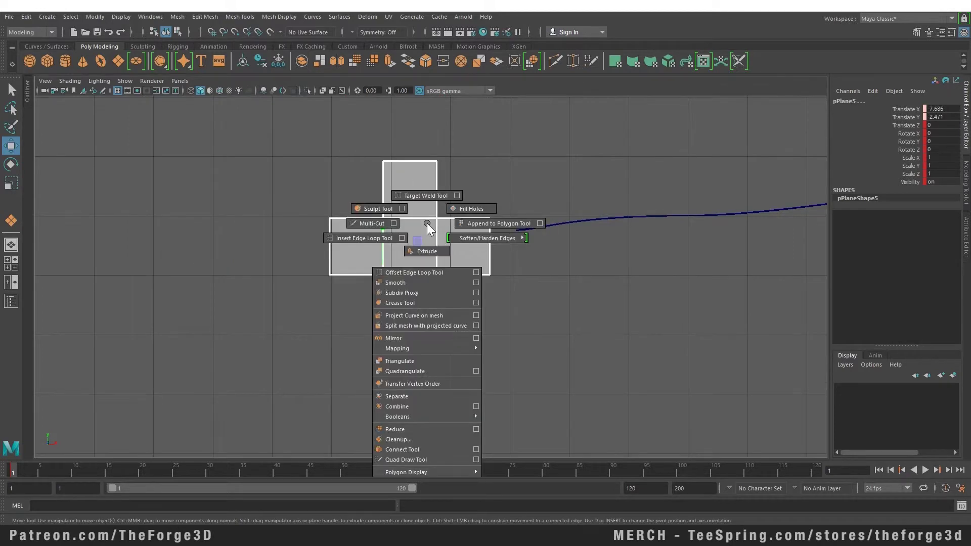
pyautogui.click(397, 406)
# Merge all the overlapping vertices of the combined cross mesh.
pyautogui.scroll(3, 432, 279)
pyautogui.rightClick(495, 172)
pyautogui.click(463, 172)
pyautogui.moveTo(304, 133); pyautogui.dragTo(489, 344)
pyautogui.keyDown('shift'); pyautogui.moveTo(488, 354); pyautogui.dragTo(537, 304, button='right'); pyautogui.keyUp('shift')
# Move the cross in the perspective view so its centre sits on the lower end of the curve.
pyautogui.scroll(-3, 404, 254)
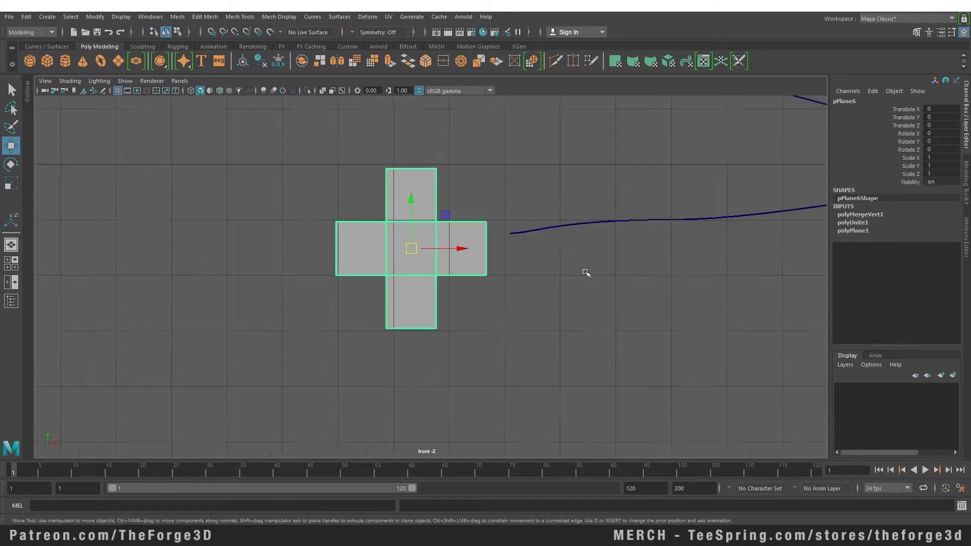
pyautogui.press('space')
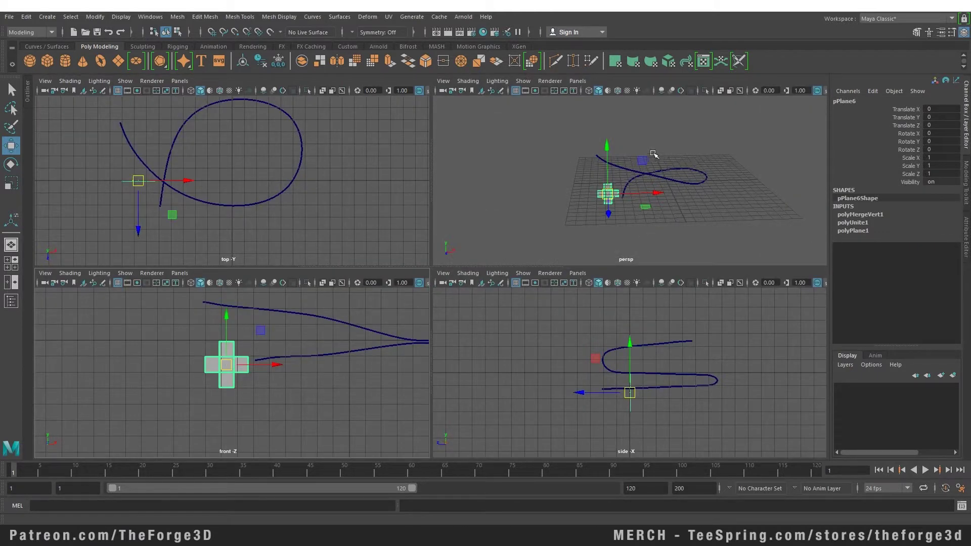
pyautogui.keyDown('alt'); pyautogui.moveTo(698, 186); pyautogui.dragTo(548, 202, button='middle'); pyautogui.keyUp('alt')
pyautogui.press('space')
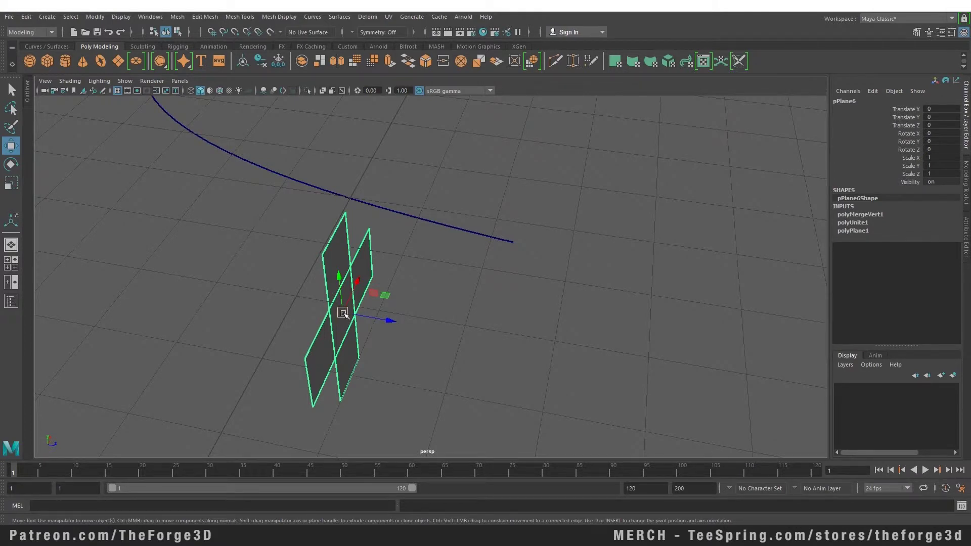
pyautogui.moveTo(343, 313); pyautogui.dragTo(510, 188)
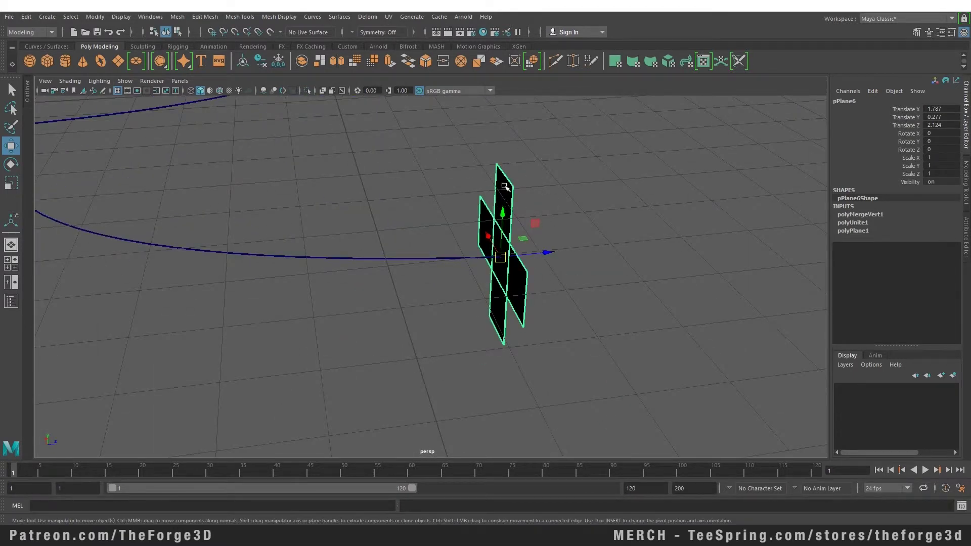
# Select all faces of the cross together with the curve and extrude the faces along it.
pyautogui.moveTo(505, 187); pyautogui.dragTo(455, 164, button='right')
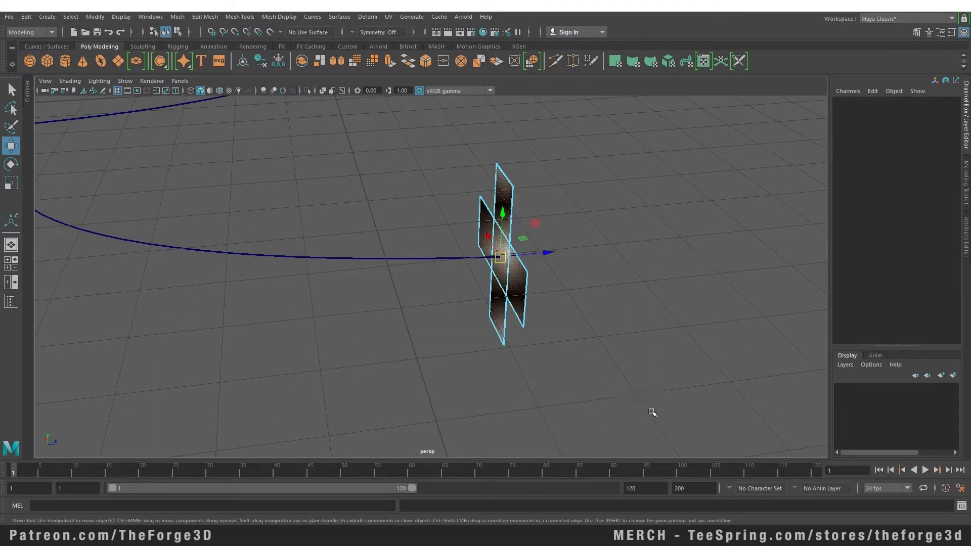
pyautogui.moveTo(379, 210); pyautogui.dragTo(375, 273)
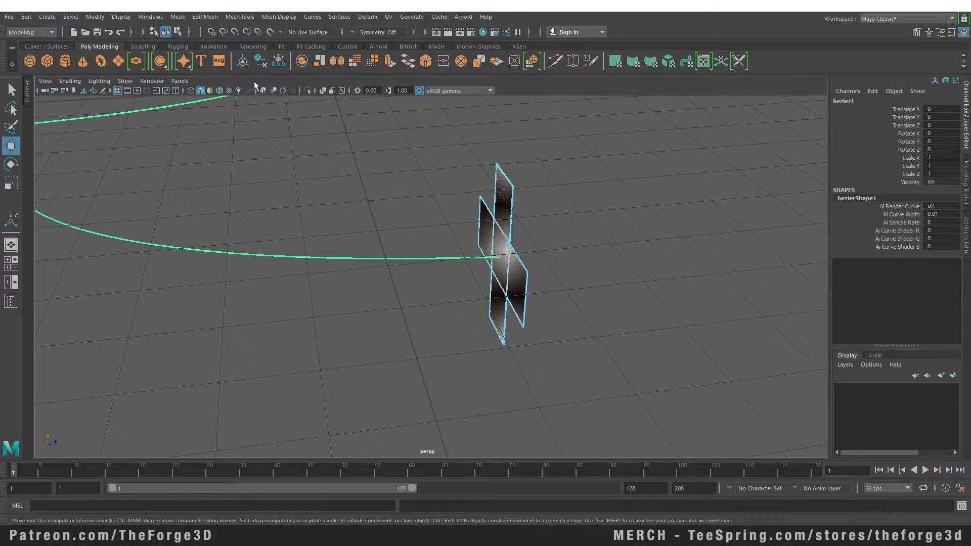
pyautogui.click(214, 16)
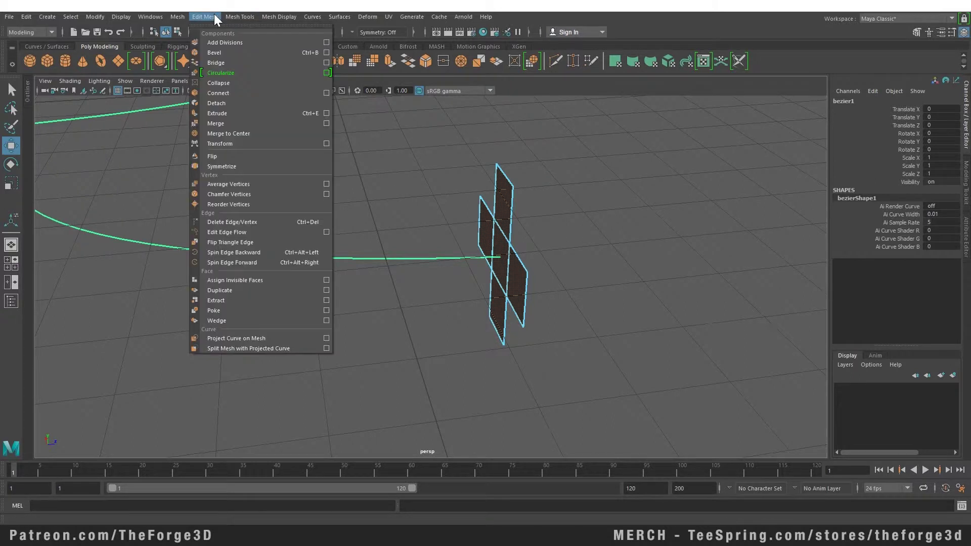
pyautogui.click(262, 113)
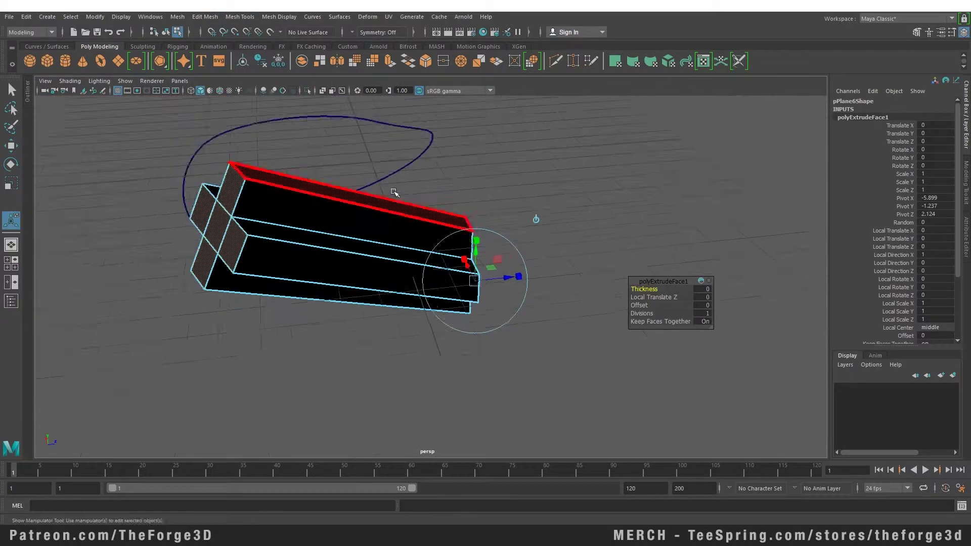
# Set the extrusion's divisions to 50 so the cross profile follows the curve smoothly, leaving Keep Faces Together on.
pyautogui.keyDown('alt'); pyautogui.moveTo(395, 193); pyautogui.dragTo(282, 307); pyautogui.keyUp('alt')
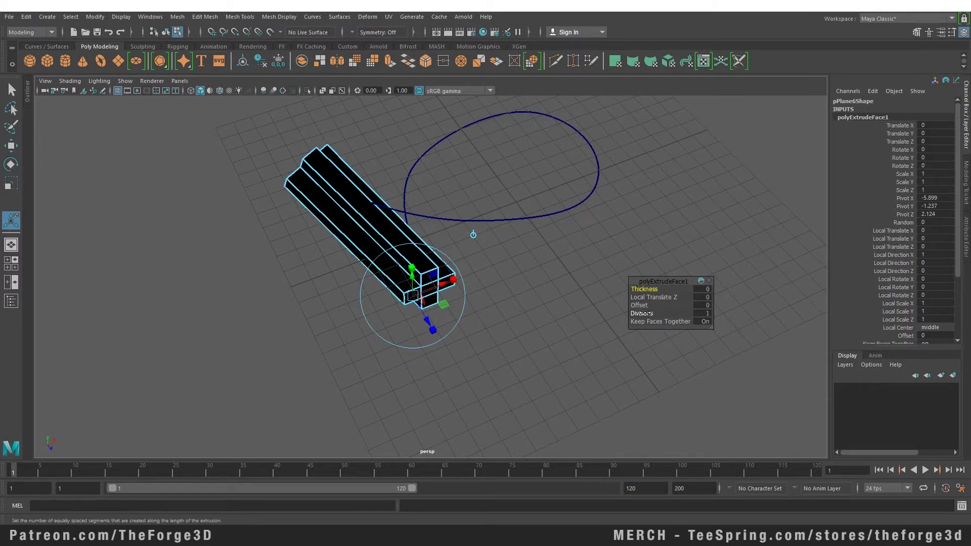
pyautogui.moveTo(641, 313)
pyautogui.mouseDown()
pyautogui.moveTo(802, 301)
pyautogui.moveTo(652, 298)
pyautogui.moveTo(690, 290)
pyautogui.moveTo(728, 291)
pyautogui.moveTo(651, 314)
pyautogui.mouseUp()
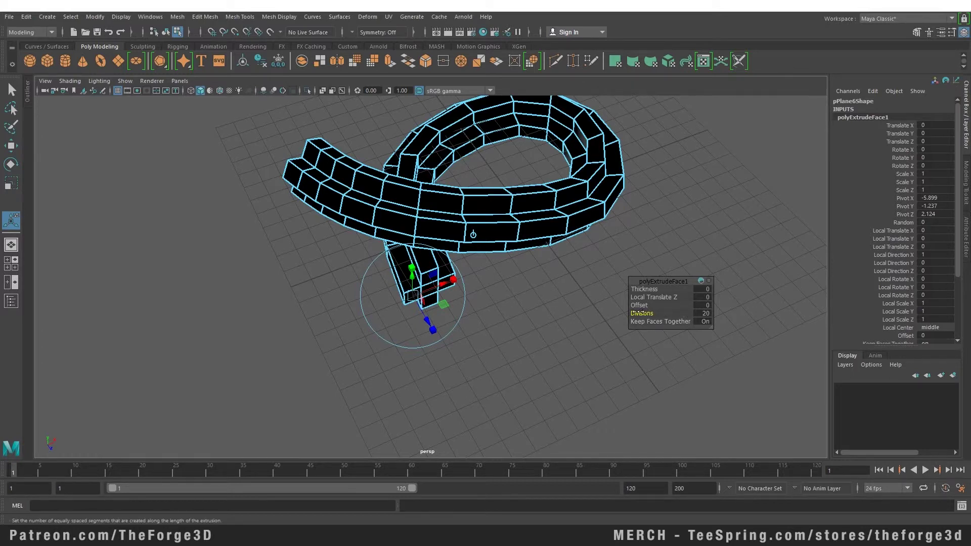
pyautogui.moveTo(639, 313); pyautogui.dragTo(696, 327)
pyautogui.hotkey('ctrl', 'z')
pyautogui.hotkey('ctrl', 'z')
pyautogui.hotkey('ctrl', 'z')
pyautogui.click(683, 323)
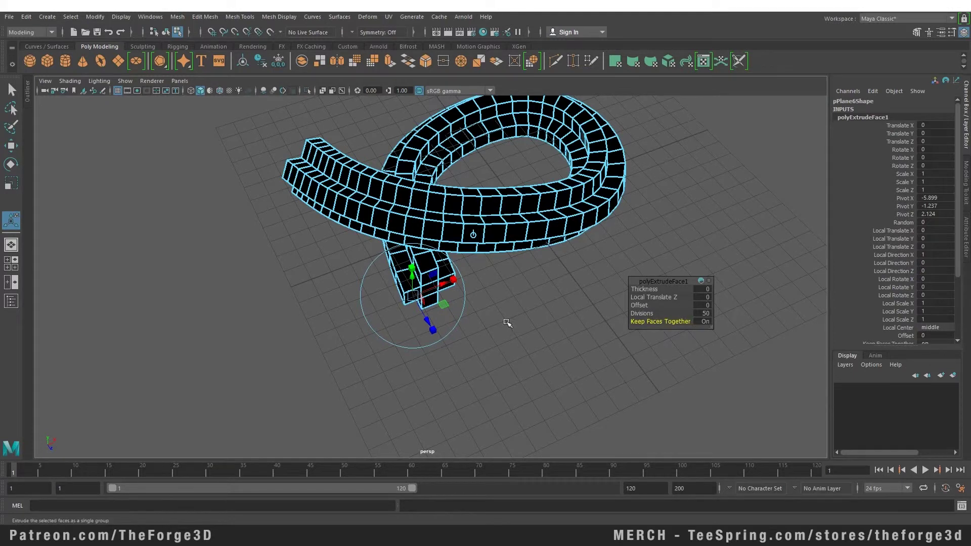
# Reverse the normals of the extruded cross-shaped mesh.
pyautogui.press('w')
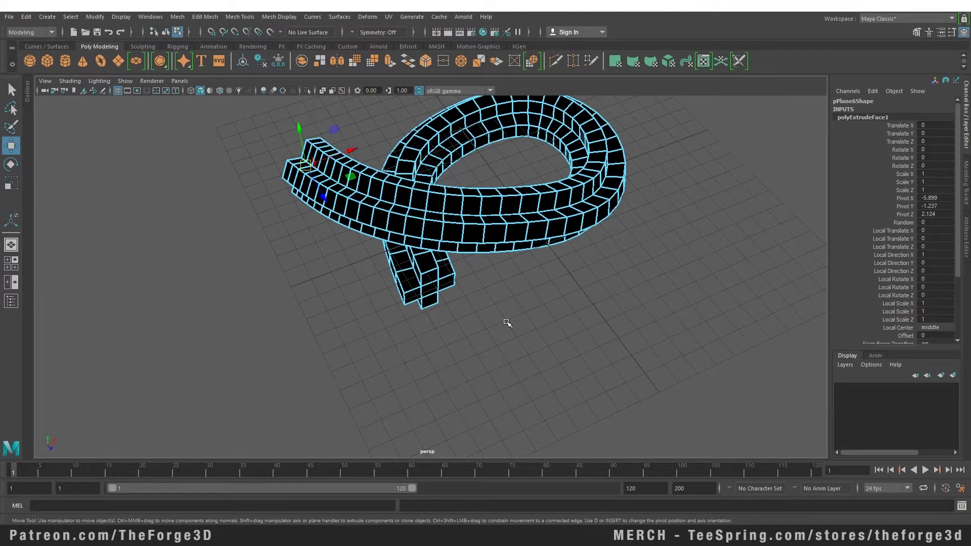
pyautogui.keyDown('alt'); pyautogui.moveTo(507, 322); pyautogui.dragTo(592, 276); pyautogui.keyUp('alt')
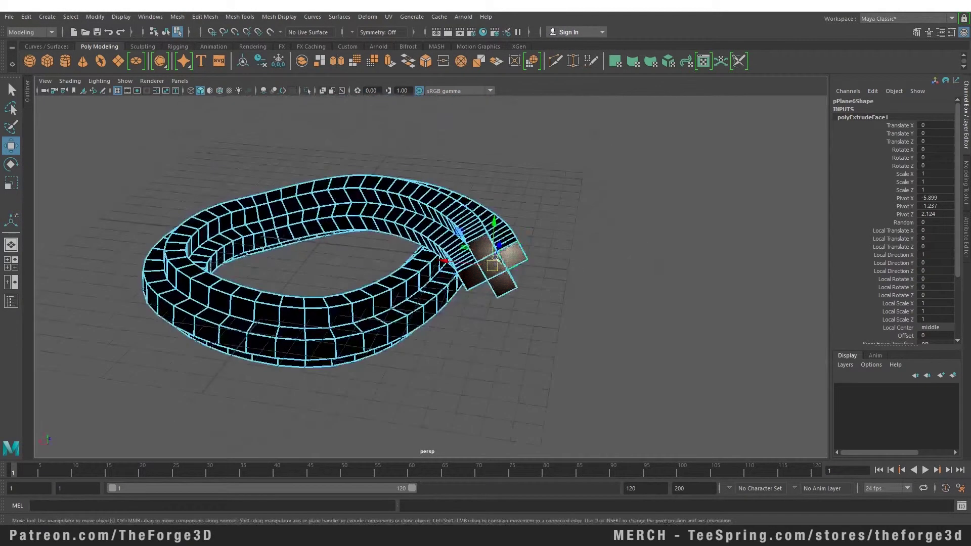
pyautogui.keyDown('alt'); pyautogui.moveTo(402, 271); pyautogui.dragTo(233, 256); pyautogui.keyUp('alt')
pyautogui.click(445, 193)
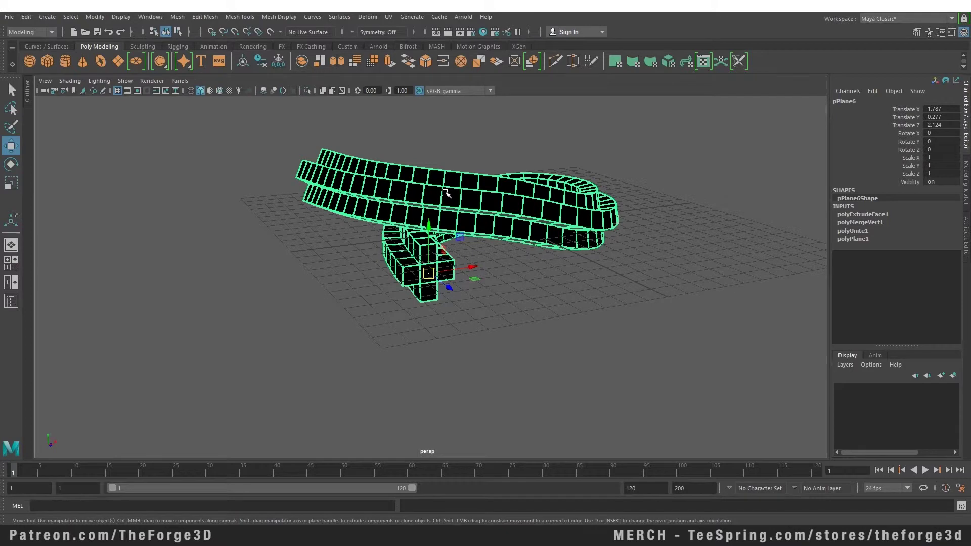
pyautogui.click(281, 15)
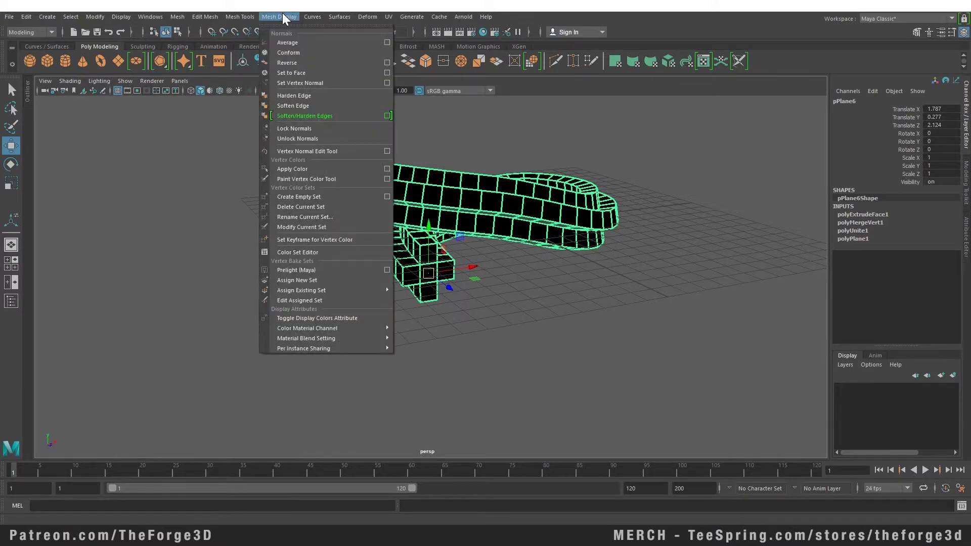
pyautogui.click(292, 63)
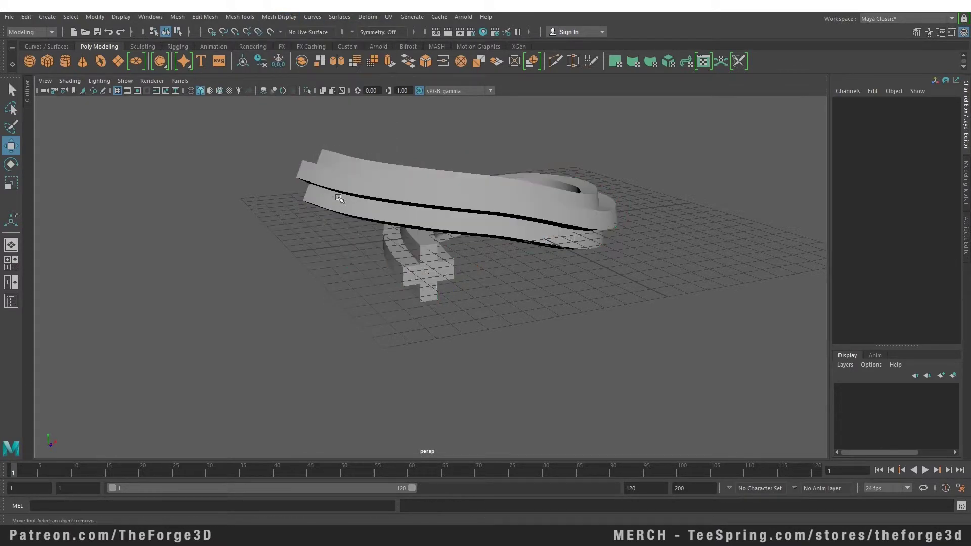
# Delete the five faces that cap the upper end of the extruded mesh.
pyautogui.keyDown('alt'); pyautogui.moveTo(403, 212); pyautogui.dragTo(574, 215); pyautogui.keyUp('alt')
pyautogui.click(463, 230)
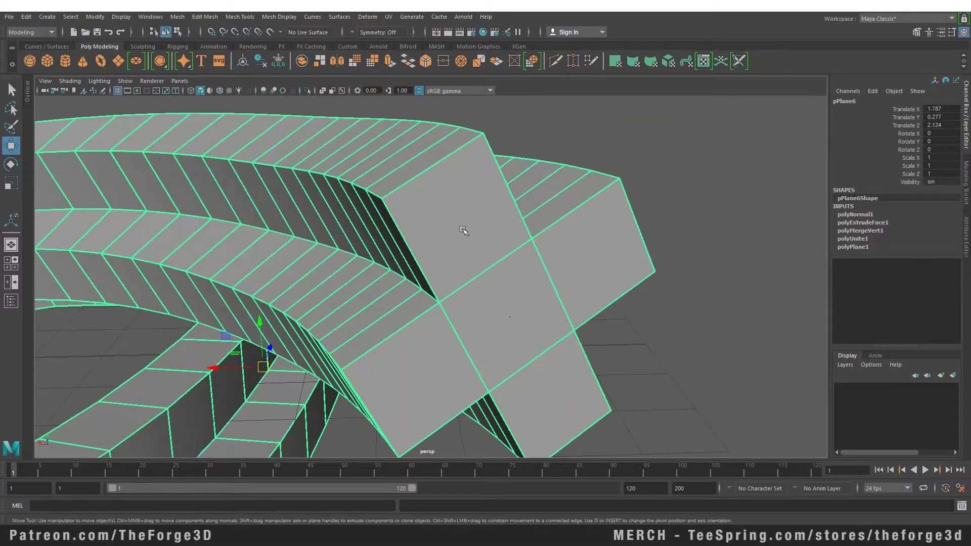
pyautogui.moveTo(451, 210); pyautogui.dragTo(502, 225, button='right')
pyautogui.click(458, 231)
pyautogui.keyDown('shift'); pyautogui.click(448, 366); pyautogui.keyUp('shift')
pyautogui.keyDown('shift'); pyautogui.click(512, 324); pyautogui.keyUp('shift')
pyautogui.keyDown('shift'); pyautogui.click(585, 291); pyautogui.keyUp('shift')
pyautogui.keyDown('shift'); pyautogui.click(567, 405); pyautogui.keyUp('shift')
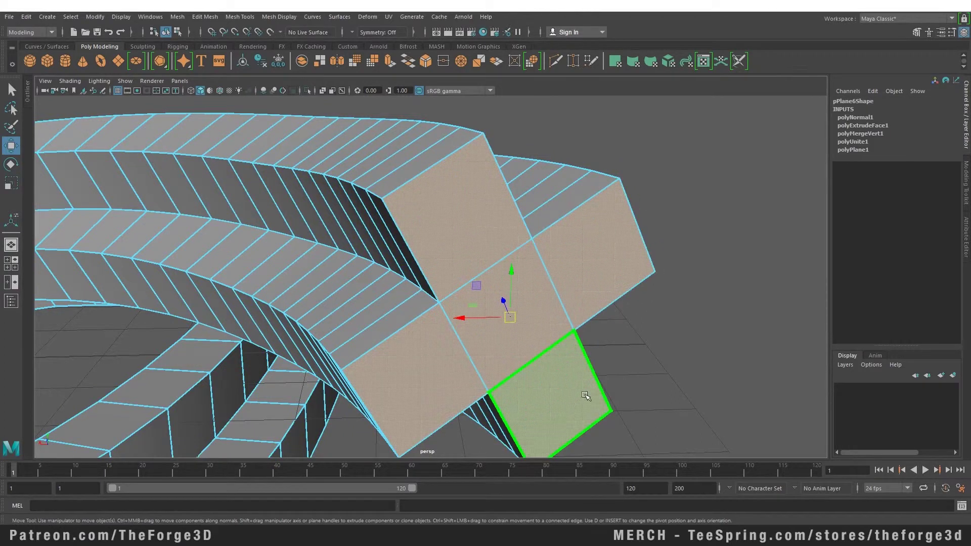
pyautogui.press('Delete')
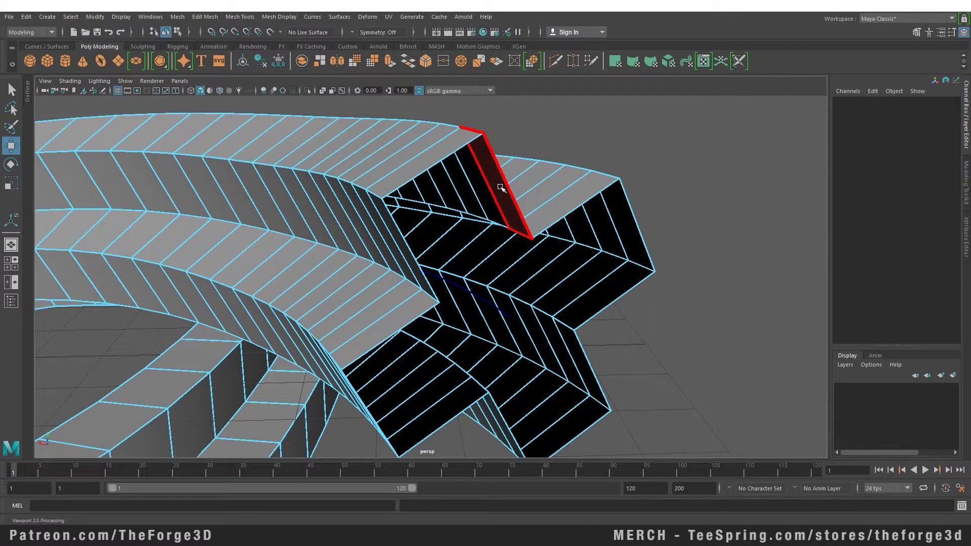
# Bridge the two opposite open edges of the upper arm at the mesh's open end.
pyautogui.click(205, 16)
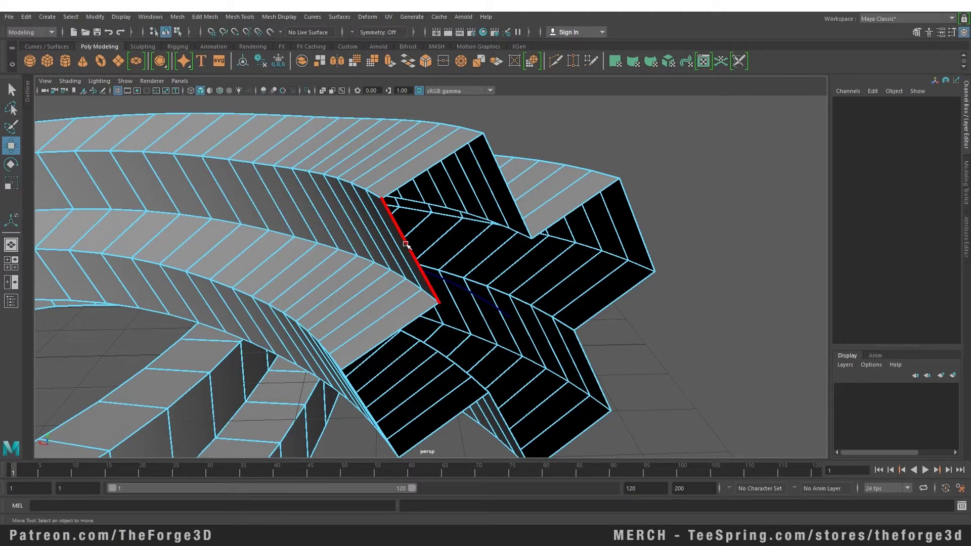
pyautogui.click(406, 245)
pyautogui.keyDown('shift'); pyautogui.click(507, 186); pyautogui.keyUp('shift')
pyautogui.click(207, 17)
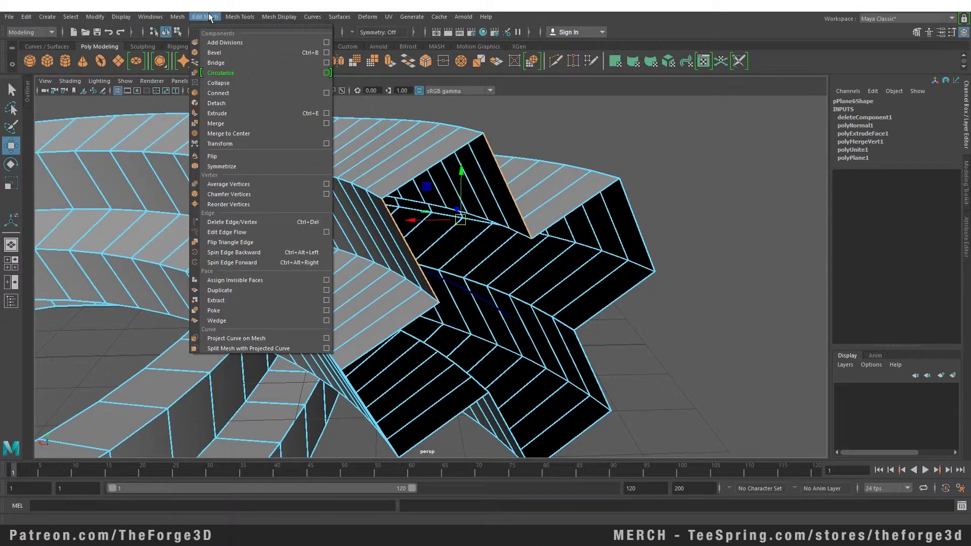
pyautogui.click(216, 63)
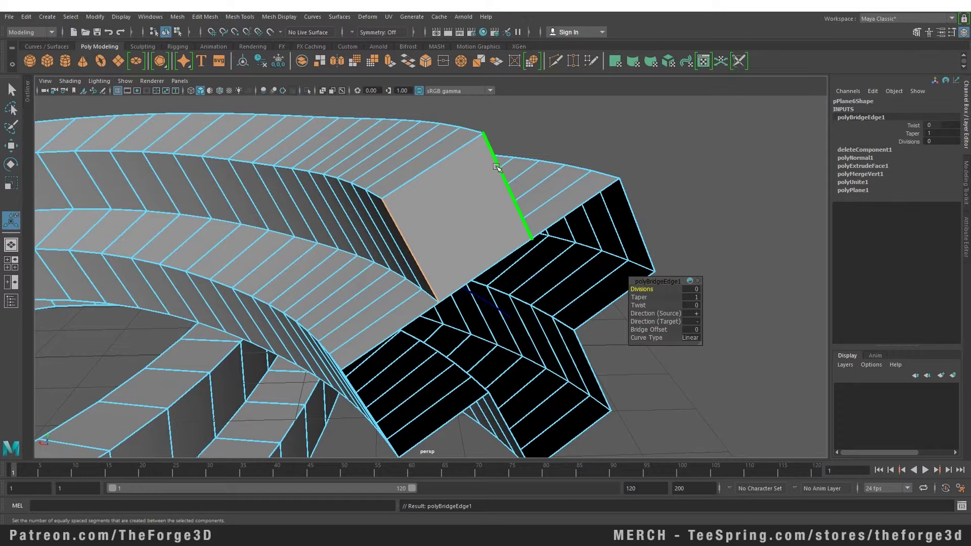
# Bridge the opposite open edges of the left and lower arms of the cross-shaped end.
pyautogui.keyDown('alt'); pyautogui.moveTo(497, 167); pyautogui.dragTo(403, 130, button='middle'); pyautogui.keyUp('alt')
pyautogui.click(294, 297)
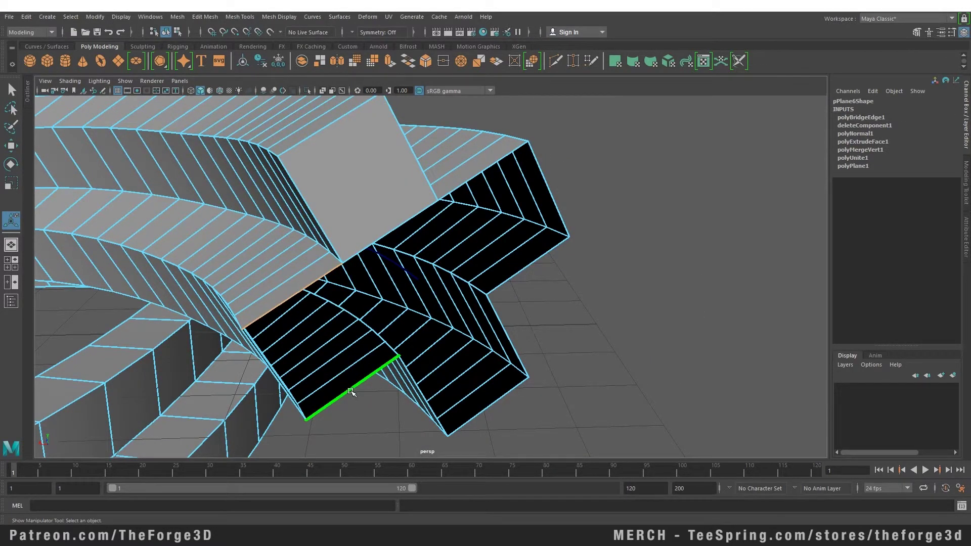
pyautogui.press('g')
pyautogui.keyDown('alt'); pyautogui.moveTo(351, 391); pyautogui.dragTo(387, 354); pyautogui.keyUp('alt')
pyautogui.click(367, 323)
pyautogui.keyDown('shift'); pyautogui.click(462, 292); pyautogui.keyUp('shift')
pyautogui.press('g')
# Bridge the last open arm and the central gap of the cross-shaped end, and return to object mode.
pyautogui.click(456, 226)
pyautogui.keyDown('shift'); pyautogui.click(423, 133); pyautogui.keyUp('shift')
pyautogui.press('g')
pyautogui.click(348, 177)
pyautogui.keyDown('shift'); pyautogui.click(386, 268); pyautogui.keyUp('shift')
pyautogui.press('g')
pyautogui.scroll(-3, 540, 296)
pyautogui.press('F8')
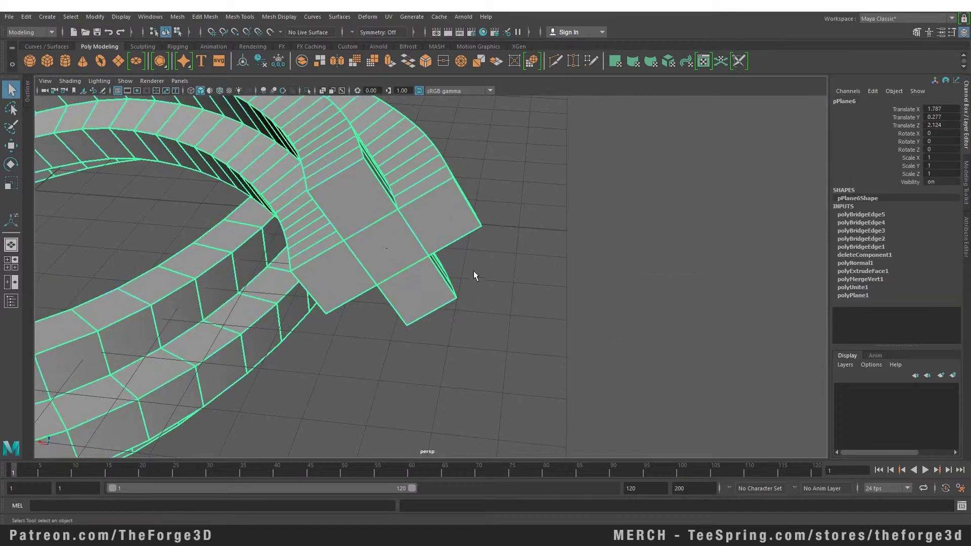
pyautogui.keyDown('alt'); pyautogui.moveTo(472, 275); pyautogui.dragTo(420, 278); pyautogui.keyUp('alt')
pyautogui.scroll(5, 420, 278)
pyautogui.keyDown('alt'); pyautogui.moveTo(456, 210); pyautogui.dragTo(454, 288, button='middle'); pyautogui.keyUp('alt')
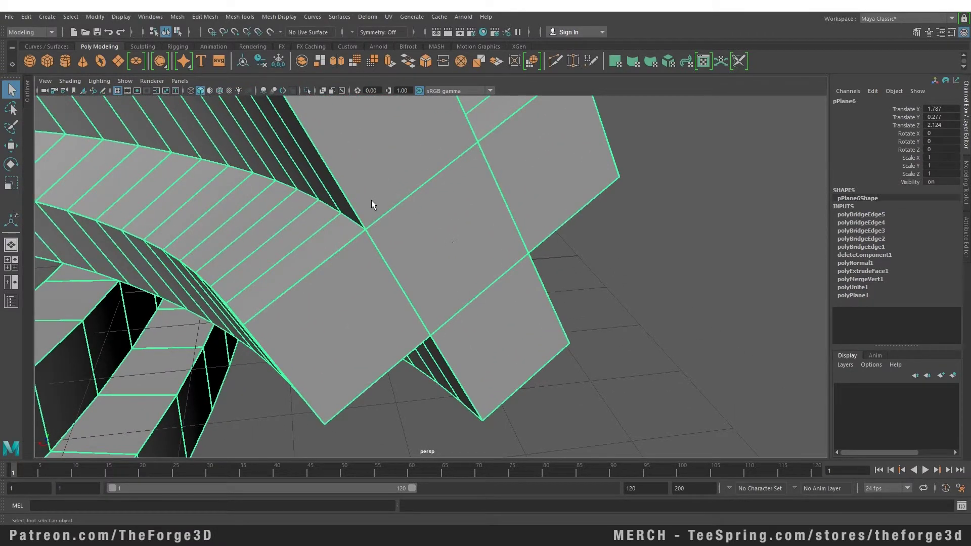